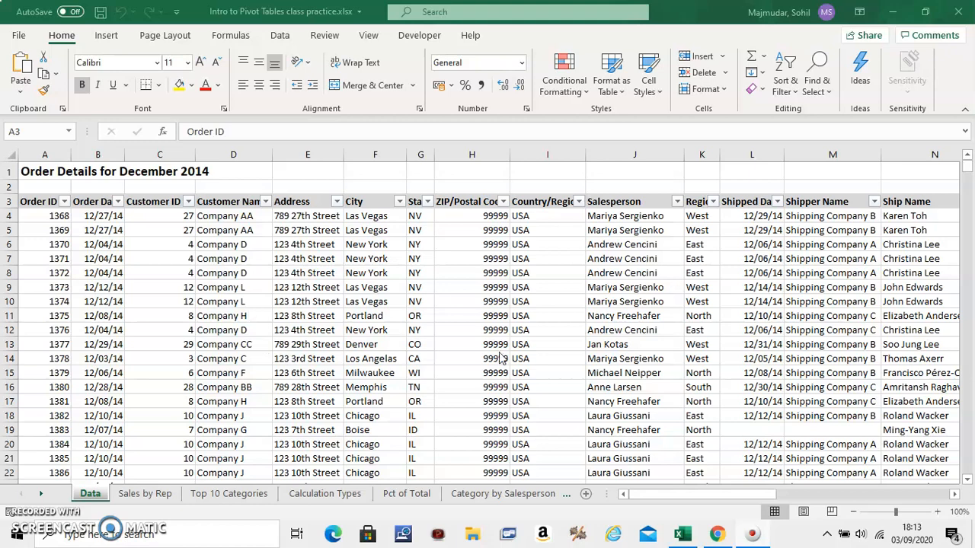
{"action": "left_click", "coordinate": [687, 499]}
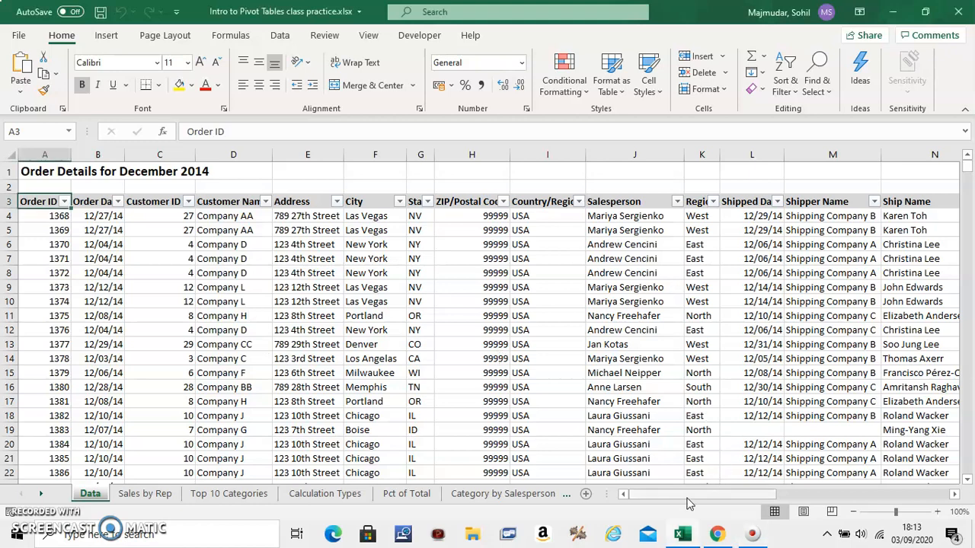
{"action": "left_click_drag", "start_coordinate": [722, 497], "coordinate": [686, 515]}
{"action": "mouse_move", "coordinate": [967, 165]}
{"action": "left_mouse_down"}
{"action": "mouse_move", "coordinate": [970, 283]}
{"action": "mouse_move", "coordinate": [969, 168]}
{"action": "left_mouse_up"}
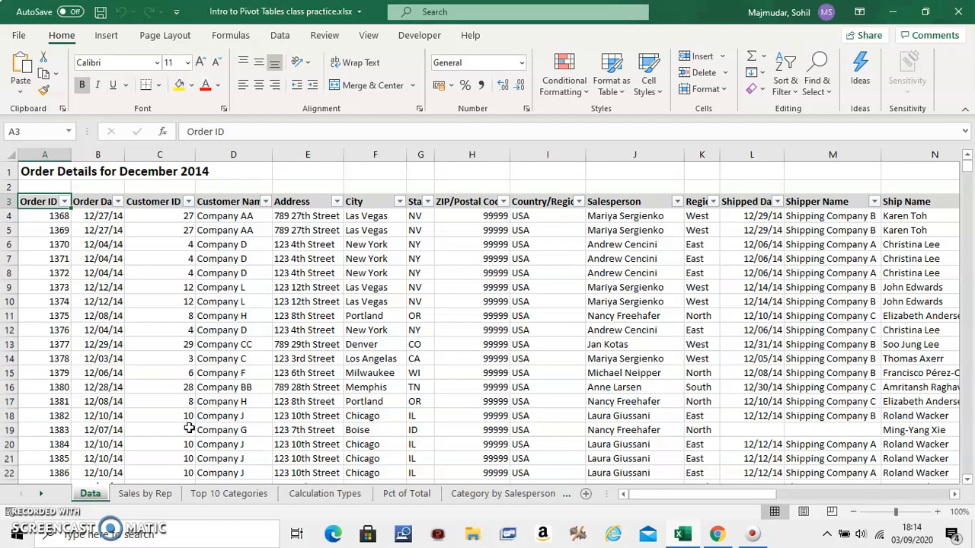
{"action": "left_click", "coordinate": [146, 494]}
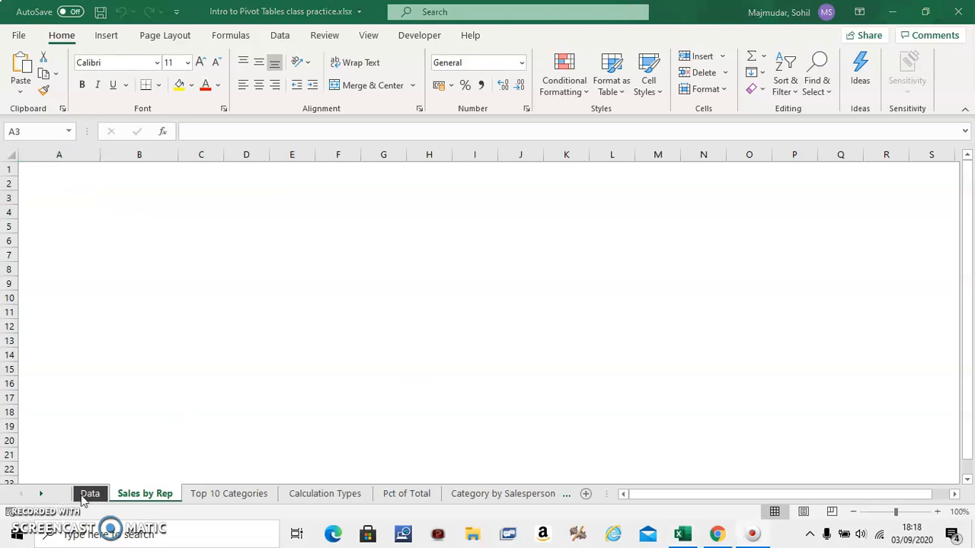
{"action": "left_click", "coordinate": [82, 500]}
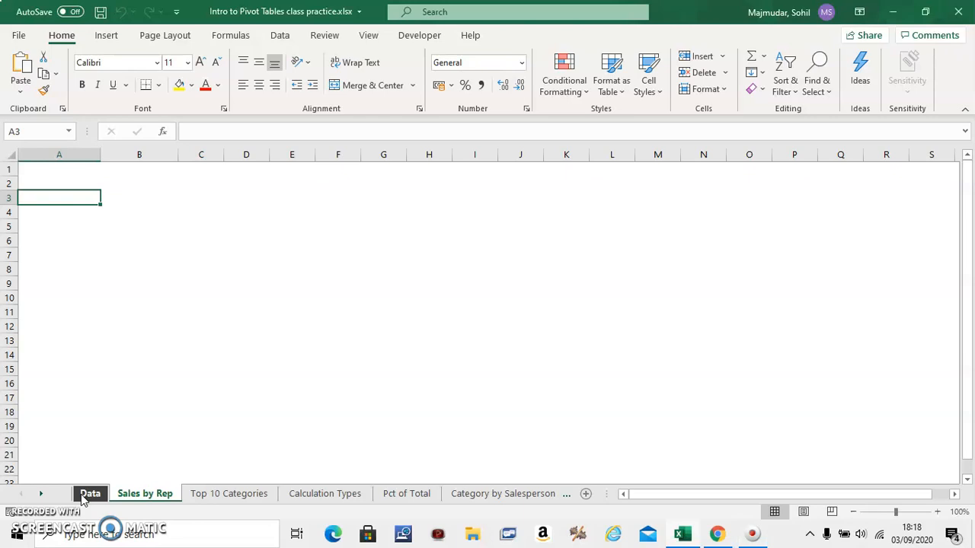
{"action": "left_click", "coordinate": [83, 497]}
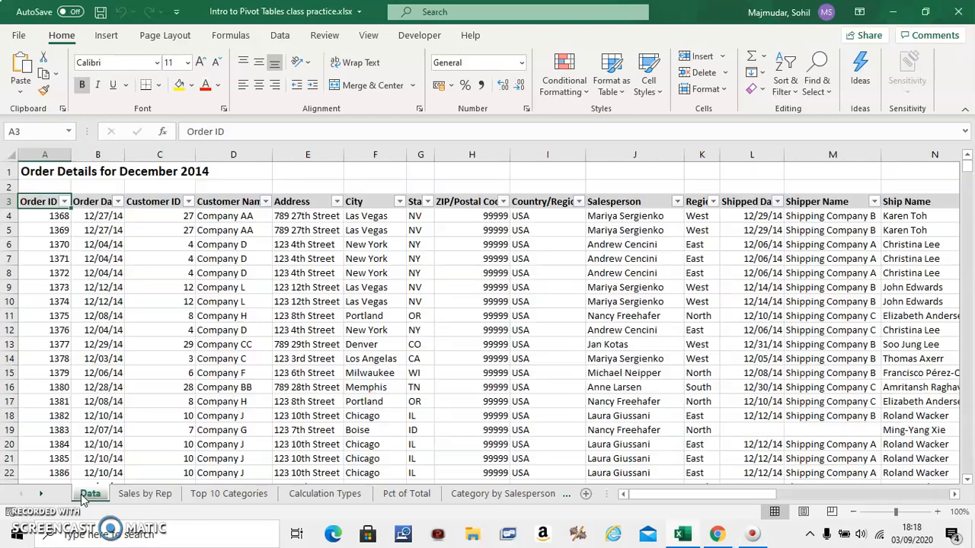
Step: Create a PivotTable from the order data in Data!A3:Z68 and place it in cell A1 of the existing Sales by Rep worksheet
{"action": "left_click", "coordinate": [109, 219]}
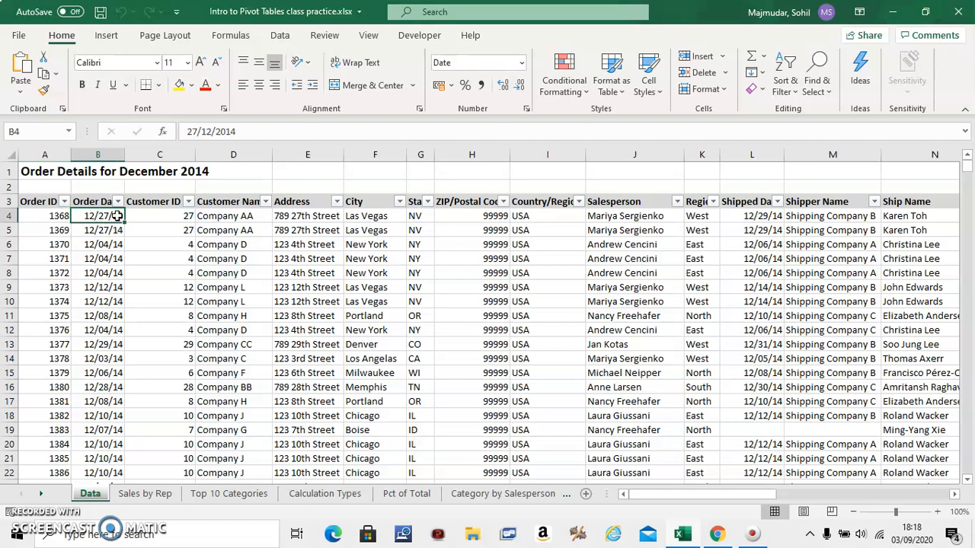
{"action": "left_click", "coordinate": [106, 36]}
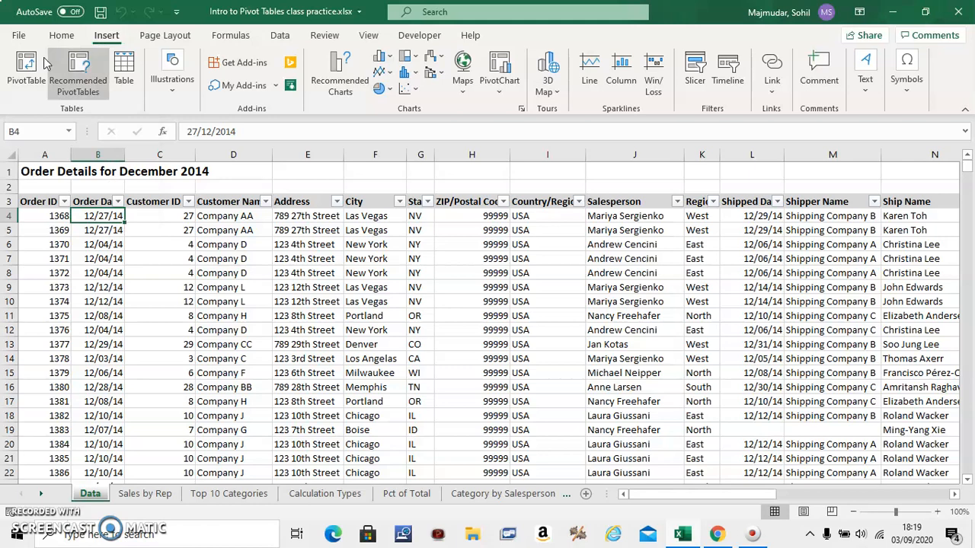
{"action": "left_click", "coordinate": [20, 76]}
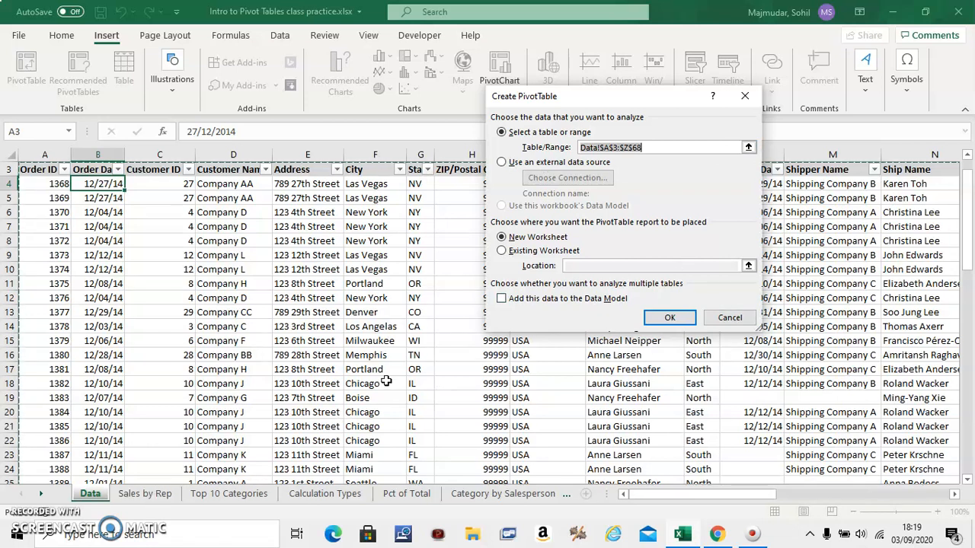
{"action": "left_click", "coordinate": [502, 253]}
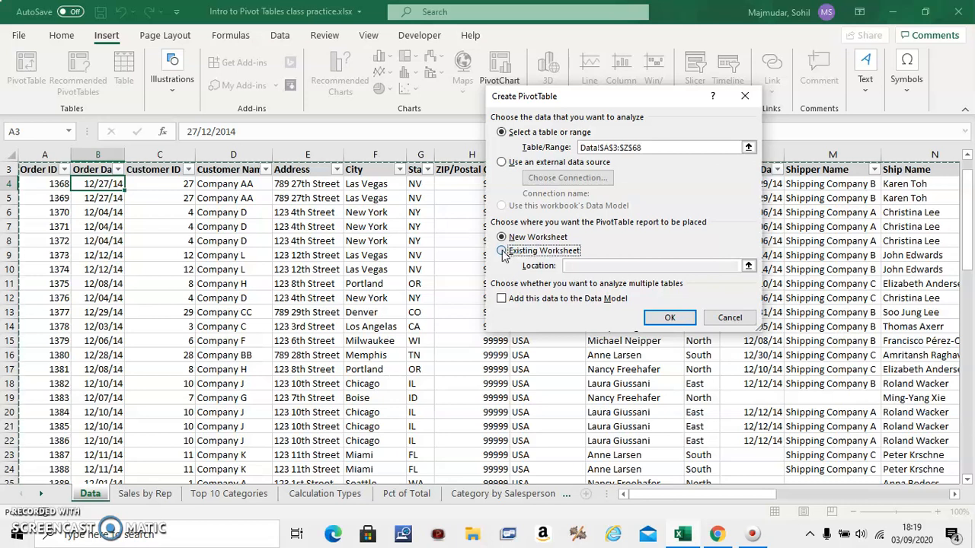
{"action": "left_click", "coordinate": [145, 496]}
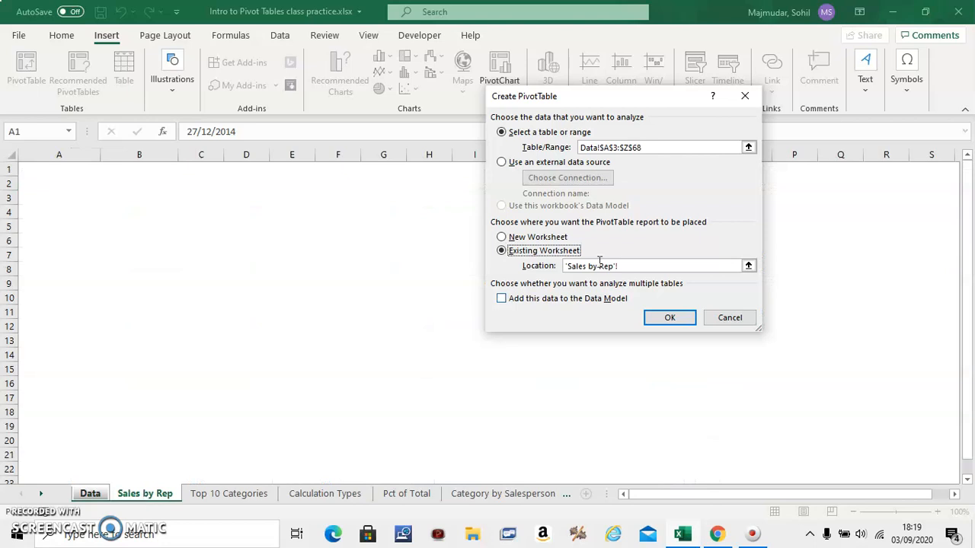
{"action": "left_click", "coordinate": [65, 170]}
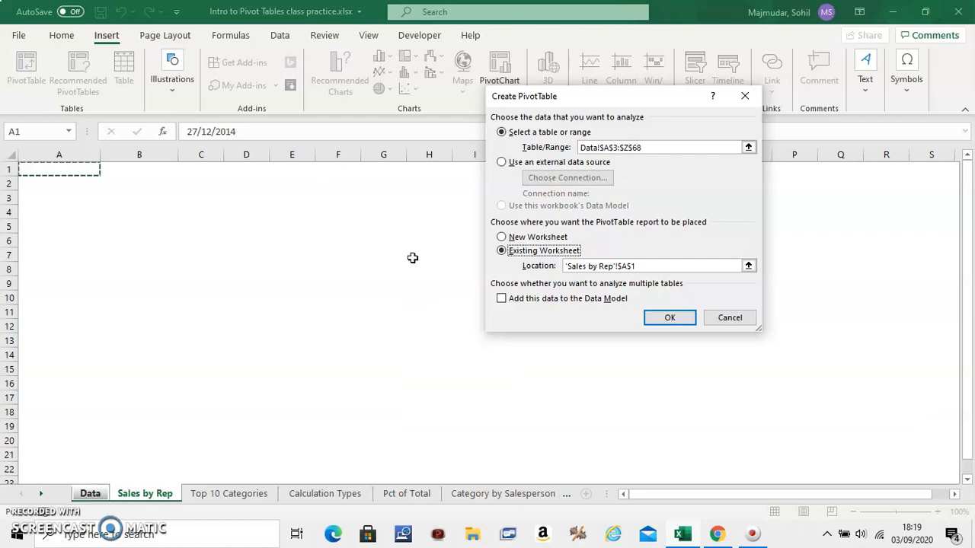
{"action": "left_click", "coordinate": [659, 321]}
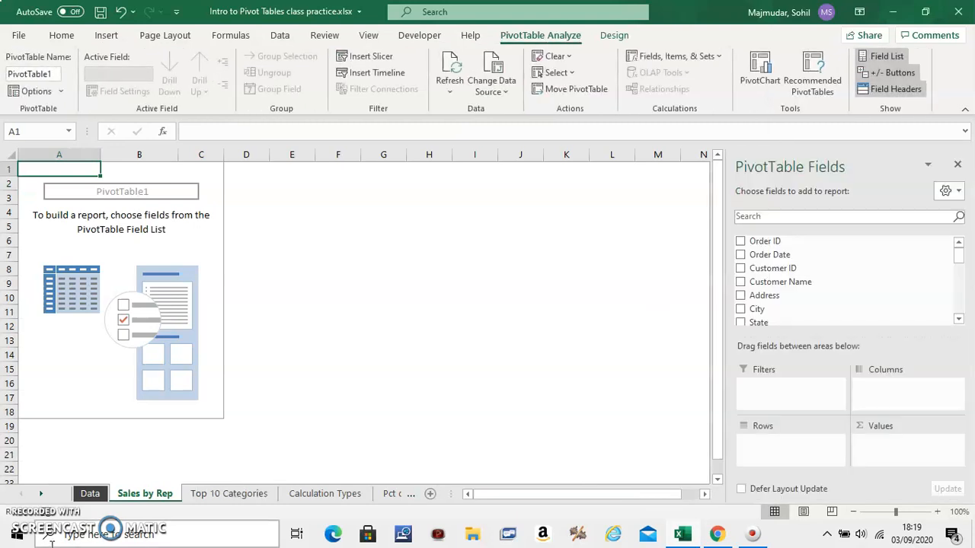
Step: Add the Salesperson field to the Rows area of the PivotTable on the Sales by Rep sheet
{"action": "left_click", "coordinate": [90, 495]}
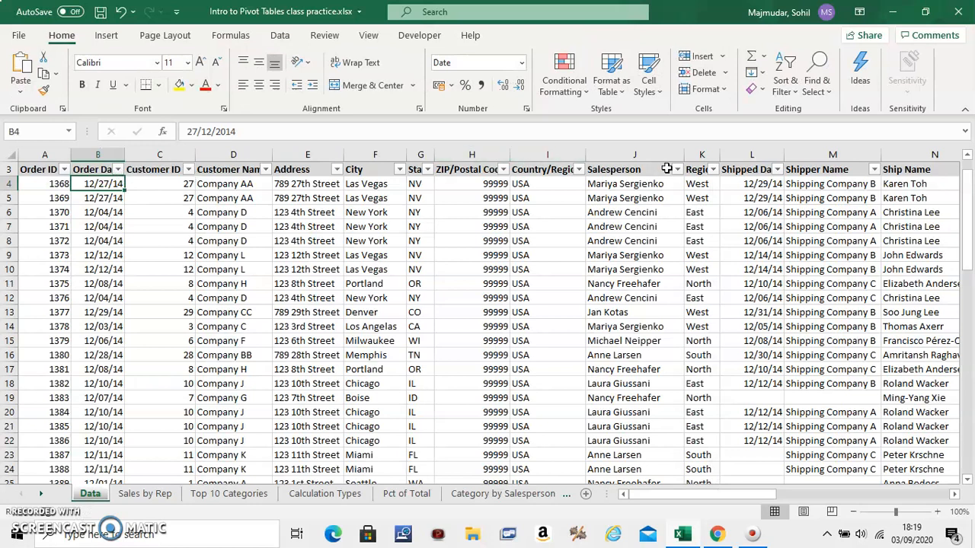
{"action": "left_click", "coordinate": [141, 495]}
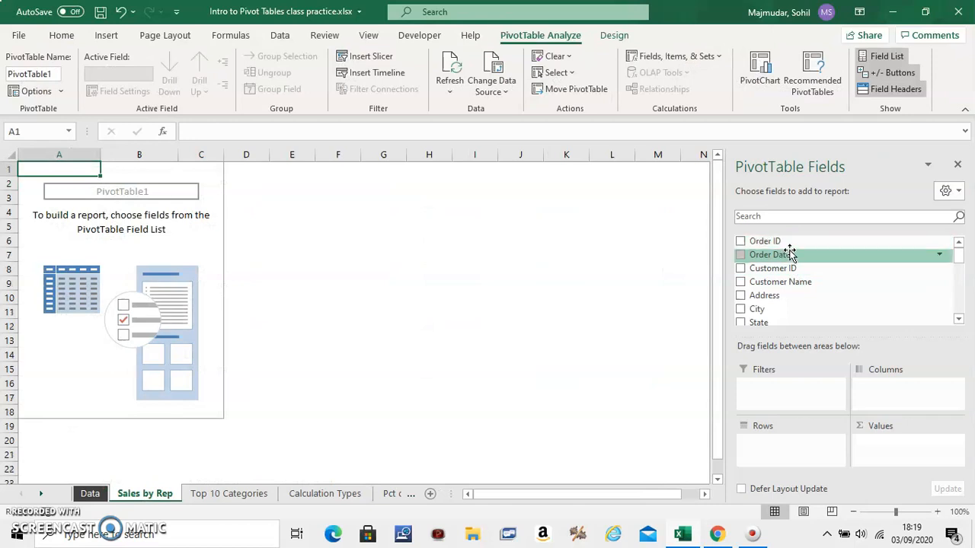
{"action": "left_click", "coordinate": [958, 320]}
{"action": "left_click", "coordinate": [958, 320]}
{"action": "left_click", "coordinate": [958, 321]}
{"action": "left_click", "coordinate": [958, 321]}
{"action": "left_click", "coordinate": [959, 321]}
{"action": "left_click", "coordinate": [959, 321]}
{"action": "left_click", "coordinate": [958, 321]}
{"action": "left_click", "coordinate": [958, 321]}
{"action": "left_click", "coordinate": [958, 321]}
{"action": "left_click", "coordinate": [958, 320]}
{"action": "left_click", "coordinate": [958, 321]}
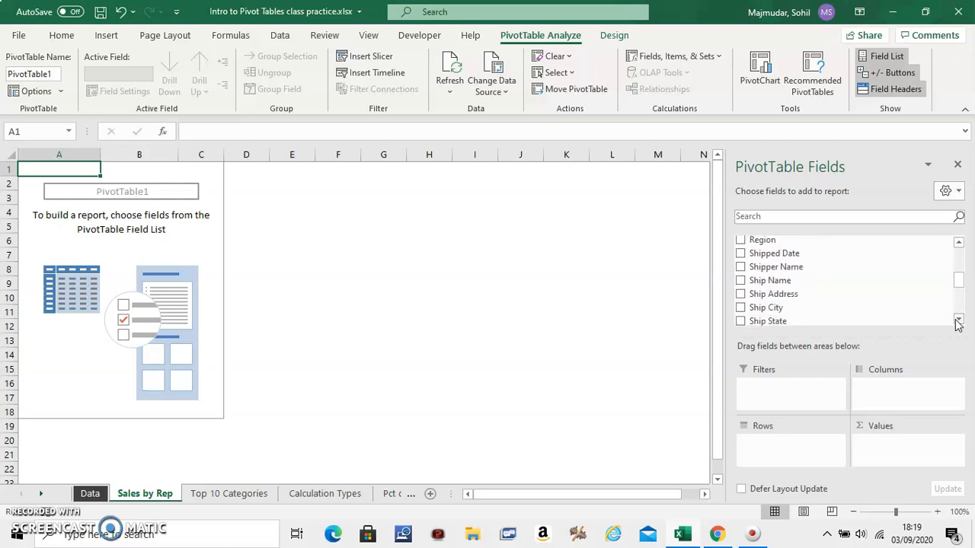
{"action": "left_click", "coordinate": [959, 244]}
{"action": "left_click", "coordinate": [959, 244]}
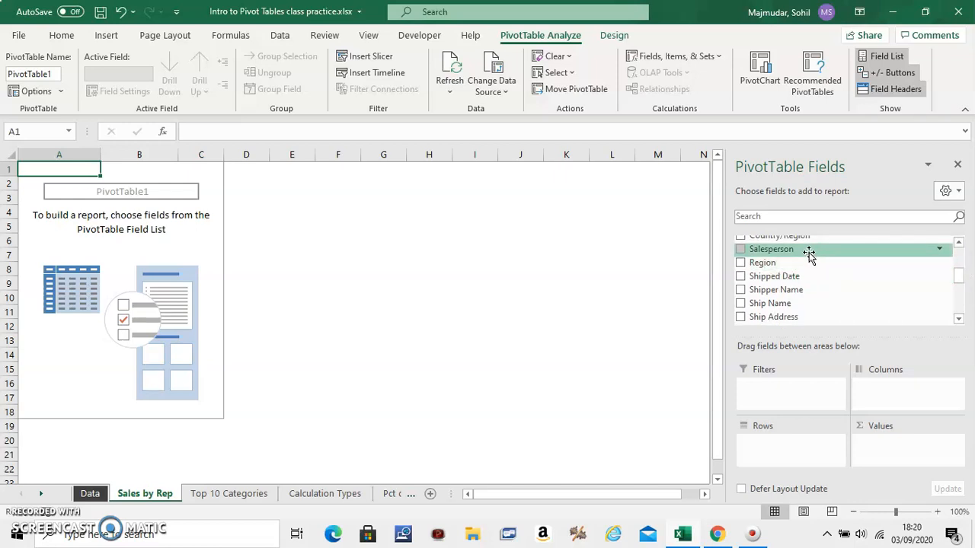
{"action": "left_click_drag", "start_coordinate": [809, 256], "coordinate": [792, 454]}
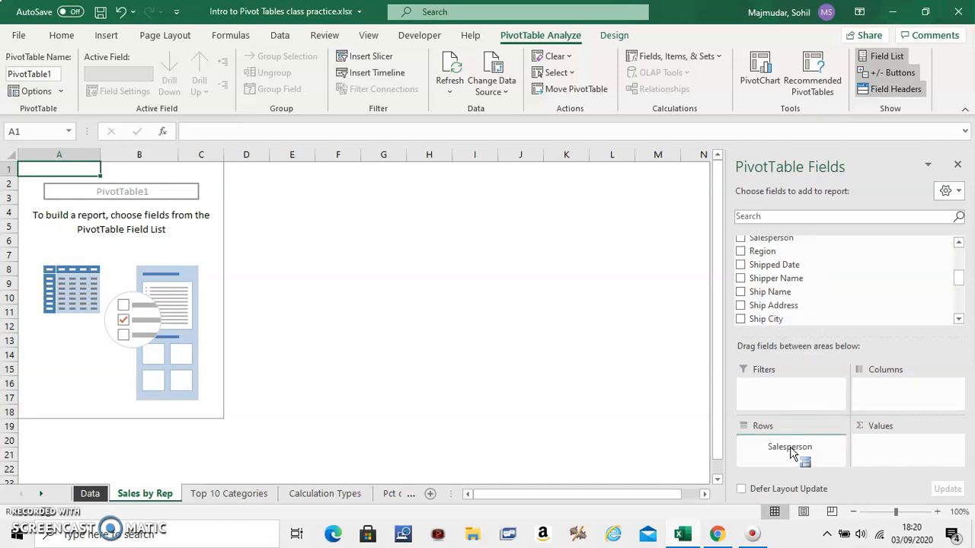
{"action": "left_click_drag", "start_coordinate": [792, 454], "coordinate": [792, 453]}
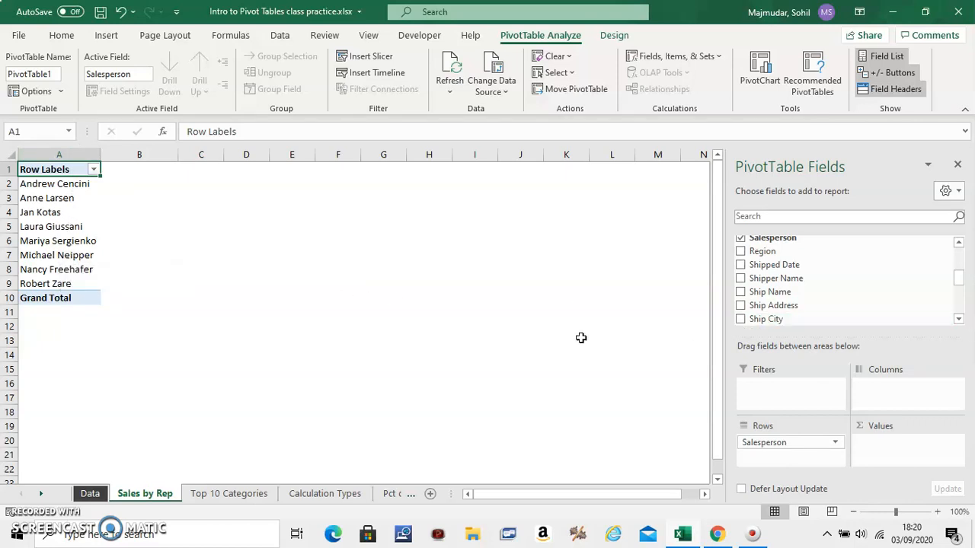
Step: Add the Revenue field to the Values area of the PivotTable to sum revenue for each salesperson
{"action": "left_click", "coordinate": [958, 320]}
{"action": "left_click", "coordinate": [959, 320]}
{"action": "left_click", "coordinate": [959, 320]}
{"action": "left_click", "coordinate": [959, 320]}
{"action": "left_click", "coordinate": [959, 320]}
{"action": "left_click", "coordinate": [959, 320]}
{"action": "left_click", "coordinate": [959, 320]}
{"action": "left_click", "coordinate": [959, 320]}
{"action": "left_click", "coordinate": [959, 320]}
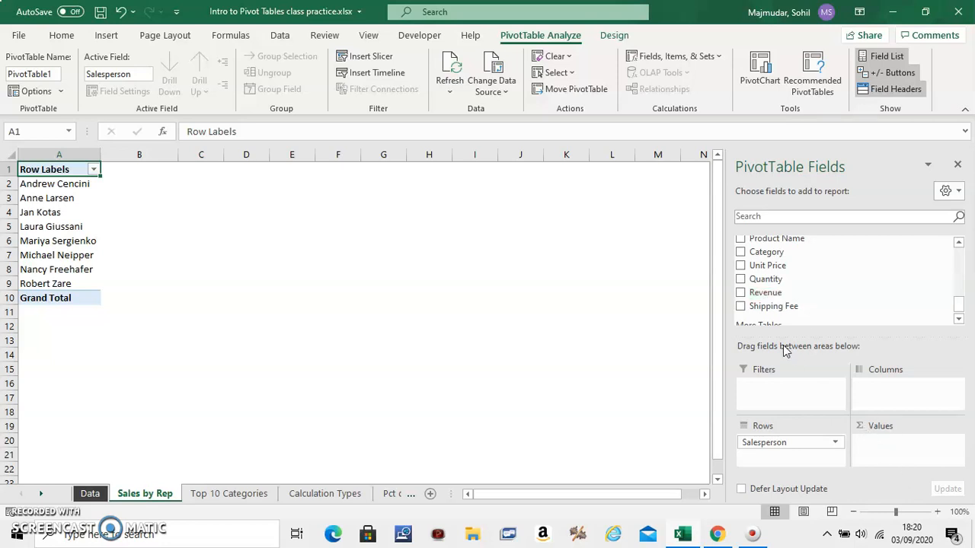
{"action": "left_click_drag", "start_coordinate": [766, 298], "coordinate": [887, 451]}
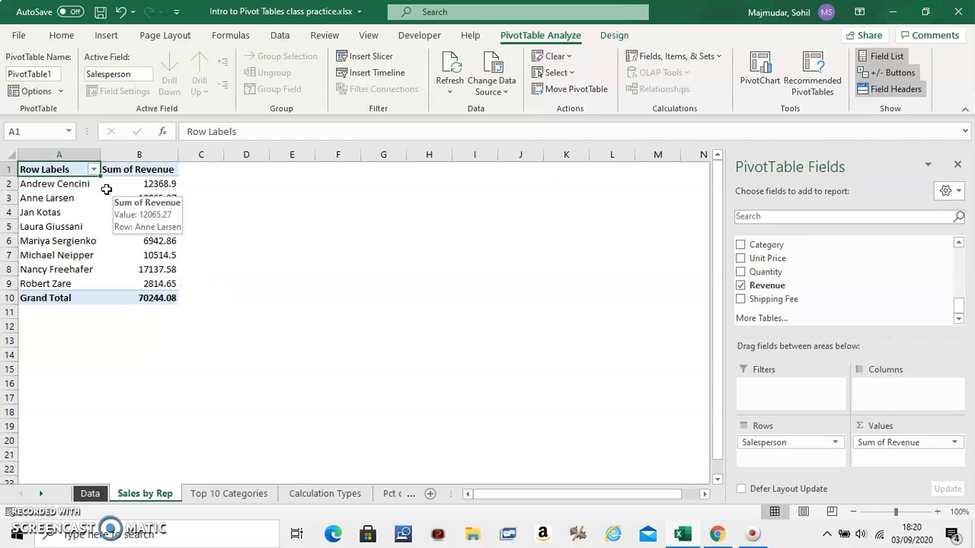
{"action": "left_click", "coordinate": [93, 171]}
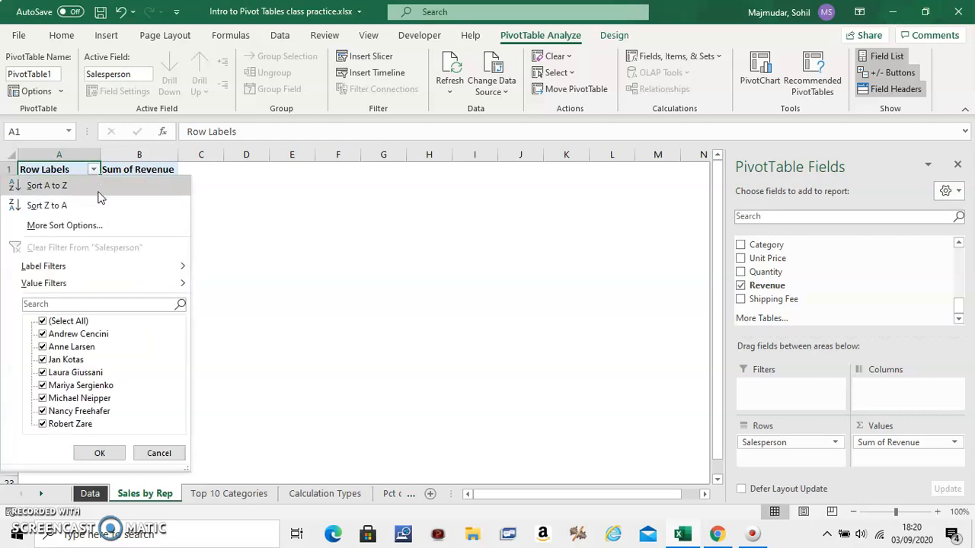
{"action": "mouse_move", "coordinate": [106, 286]}
{"action": "left_click", "coordinate": [141, 171]}
{"action": "left_click", "coordinate": [351, 232]}
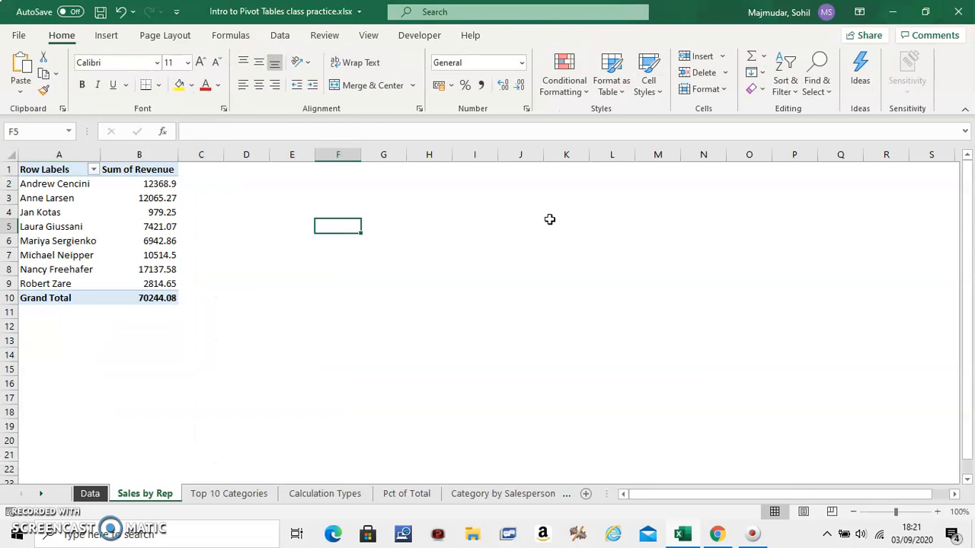
Step: Add the Revenue field a second time to the Values area of the PivotTable, below Sum of Revenue
{"action": "left_click", "coordinate": [157, 214]}
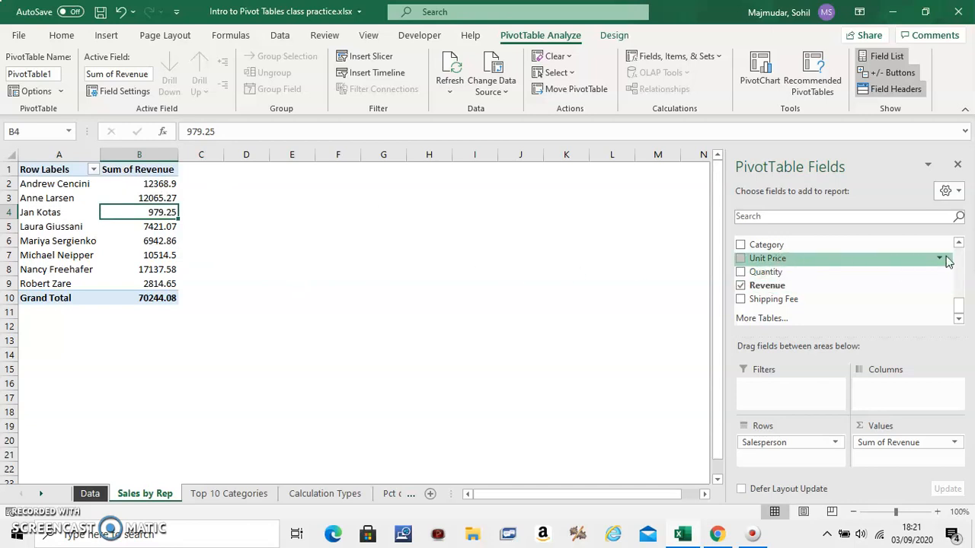
{"action": "scroll", "coordinate": [961, 246], "scroll_direction": "up", "scroll_amount": 5}
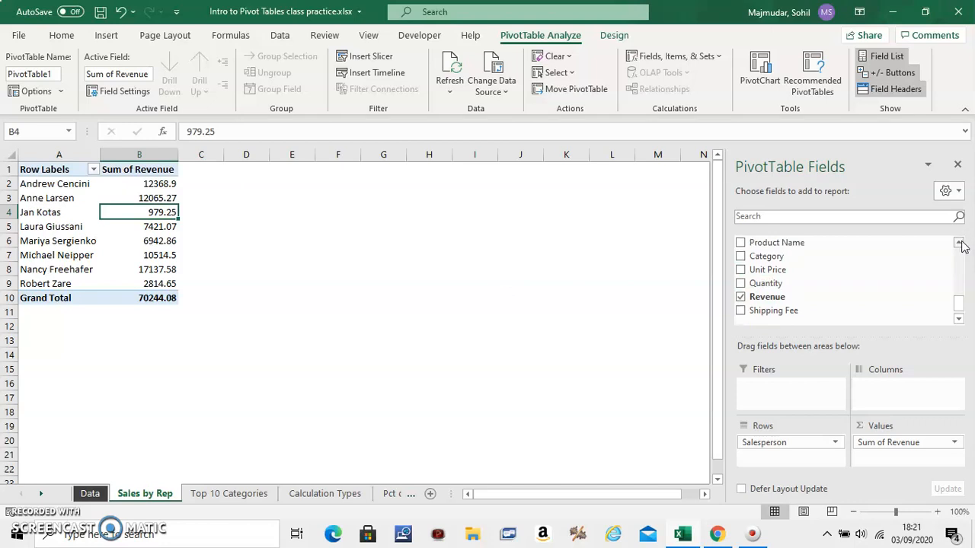
{"action": "scroll", "coordinate": [960, 246], "scroll_direction": "up", "scroll_amount": 4}
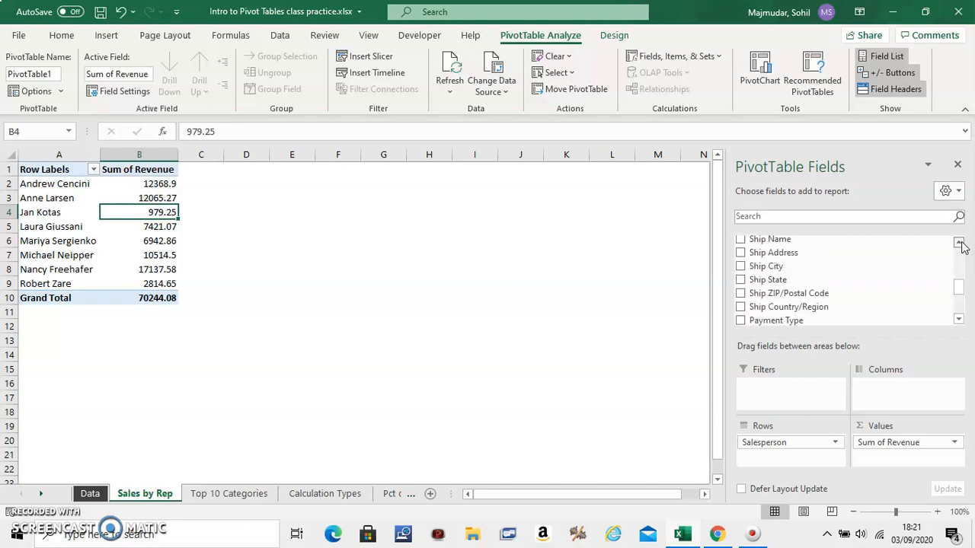
{"action": "scroll", "coordinate": [960, 321], "scroll_direction": "down", "scroll_amount": 7}
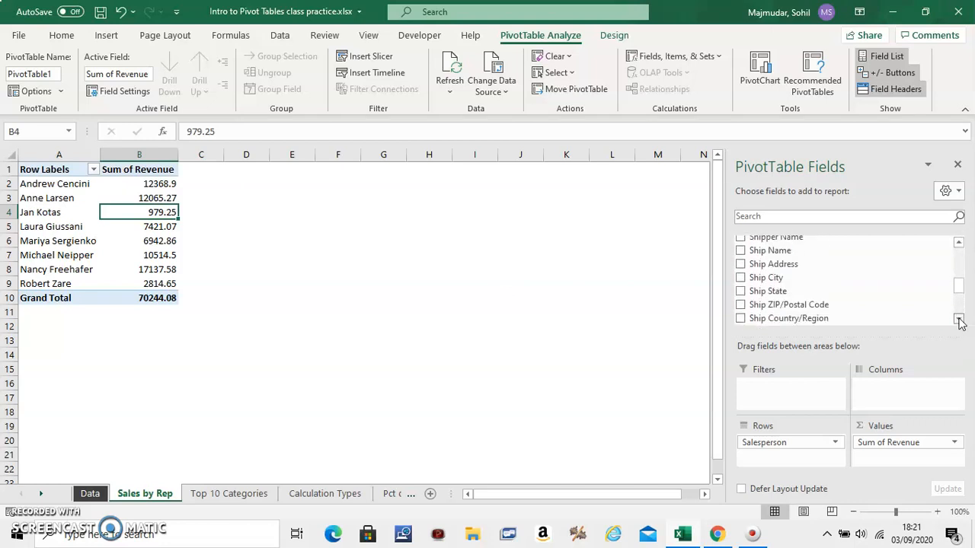
{"action": "scroll", "coordinate": [960, 322], "scroll_direction": "down", "scroll_amount": 3}
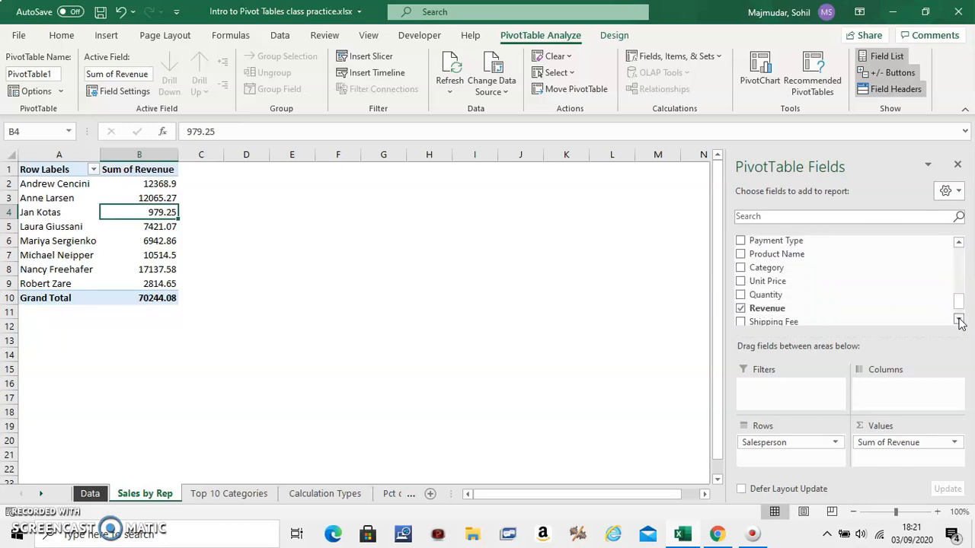
{"action": "left_click_drag", "start_coordinate": [758, 290], "coordinate": [866, 421]}
{"action": "left_click_drag", "start_coordinate": [883, 459], "coordinate": [884, 457]}
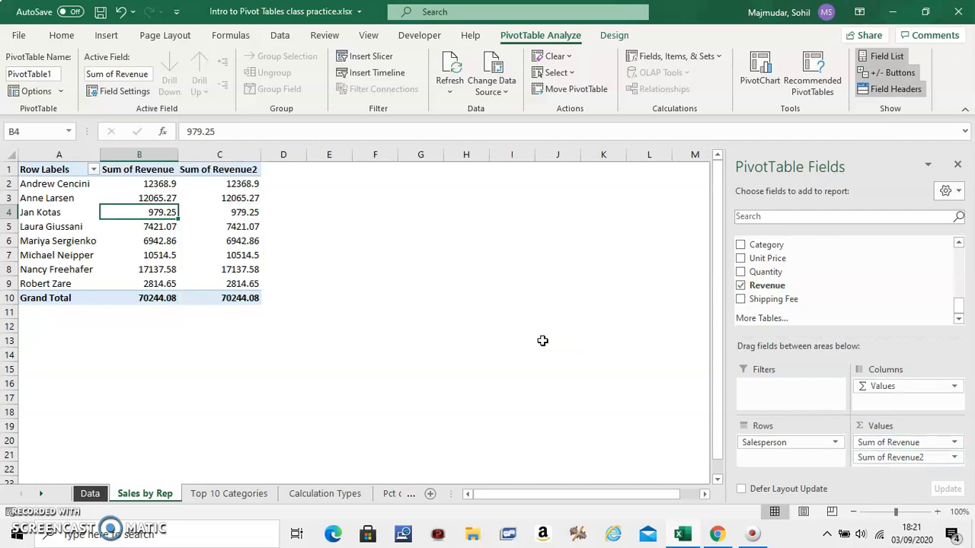
Step: Rename the first Sum of Revenue value field to Revenues in its value field settings
{"action": "left_click", "coordinate": [149, 171]}
{"action": "double_click", "coordinate": [149, 172]}
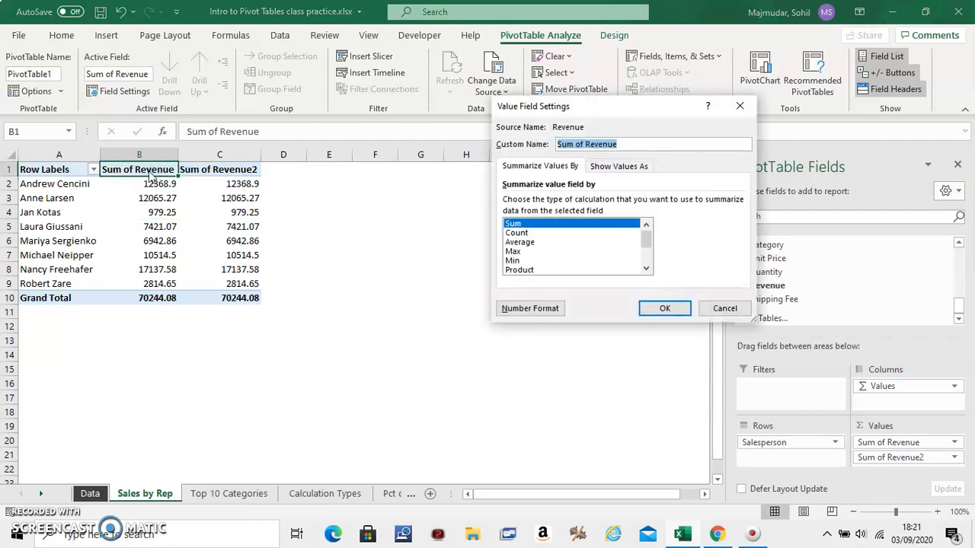
{"action": "type", "text": "Rev"}
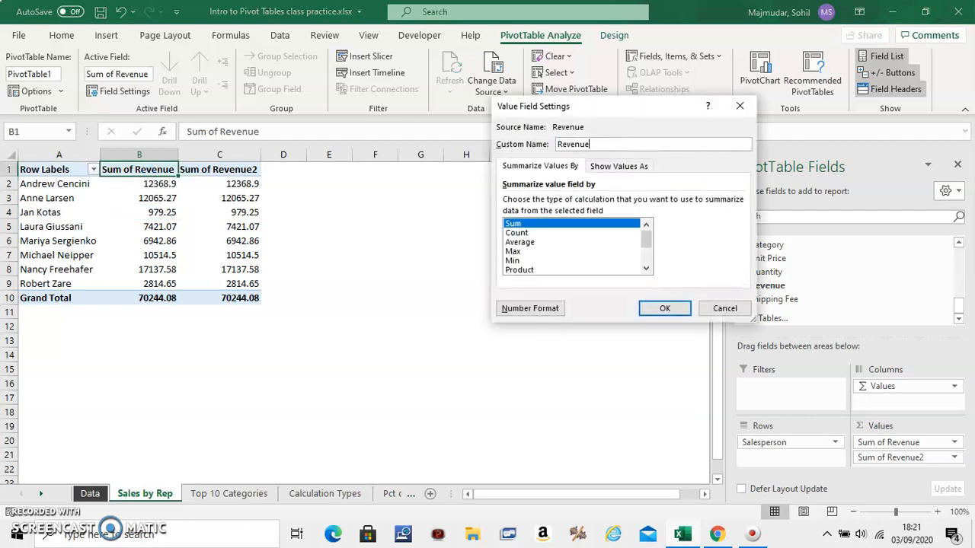
{"action": "type", "text": "enue"}
{"action": "left_click", "coordinate": [665, 308]}
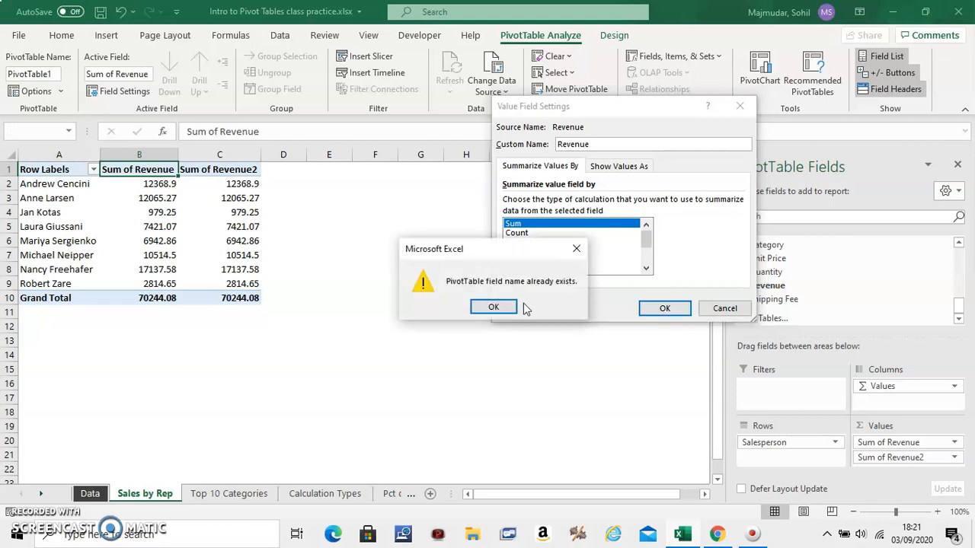
{"action": "left_click", "coordinate": [493, 308]}
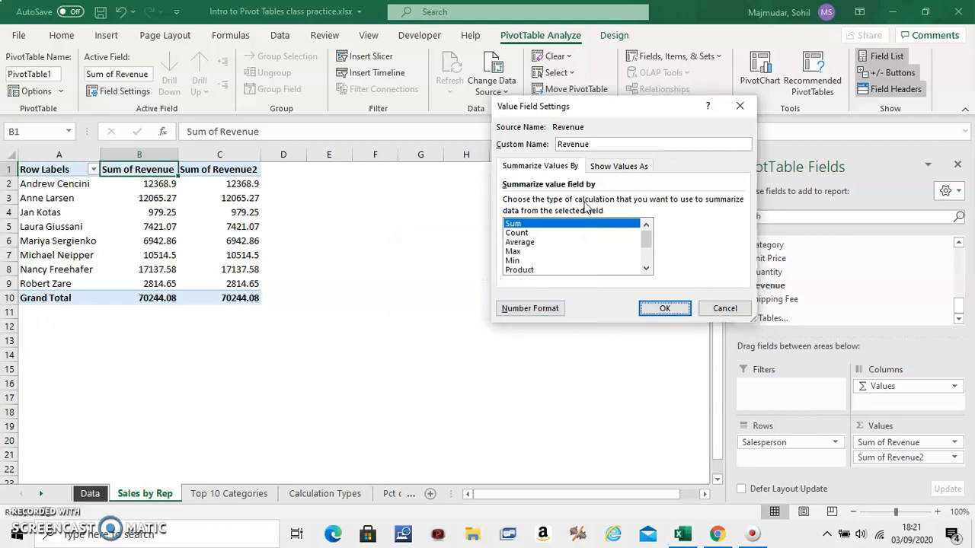
{"action": "left_click", "coordinate": [596, 146]}
{"action": "type", "text": "s"}
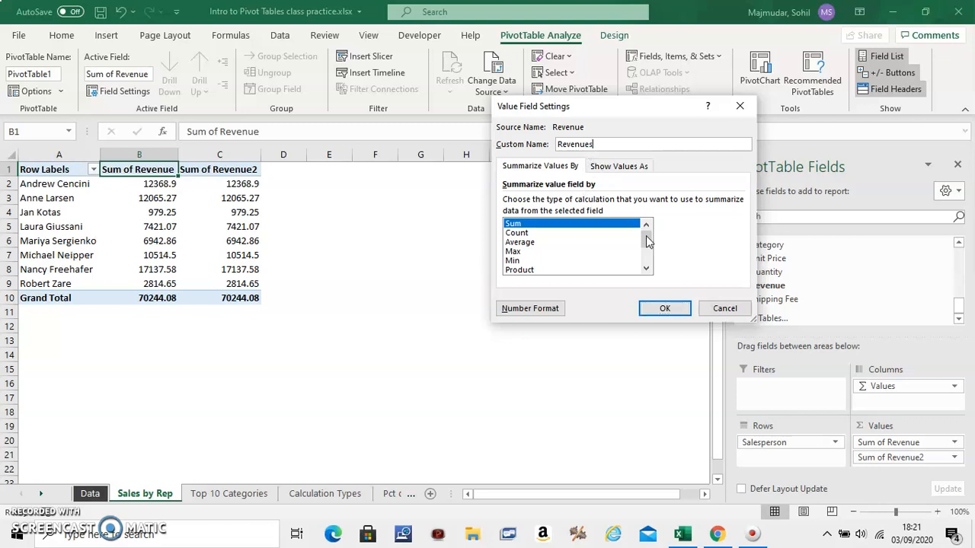
{"action": "left_click", "coordinate": [663, 307]}
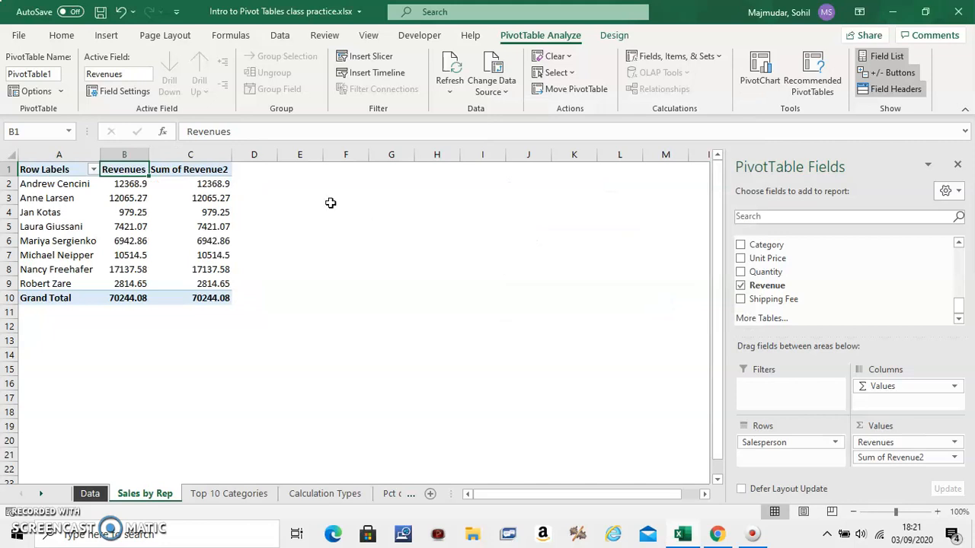
Step: Summarize the second revenue value field, Sum of Revenue2, by Count in its value field settings
{"action": "right_click", "coordinate": [209, 188]}
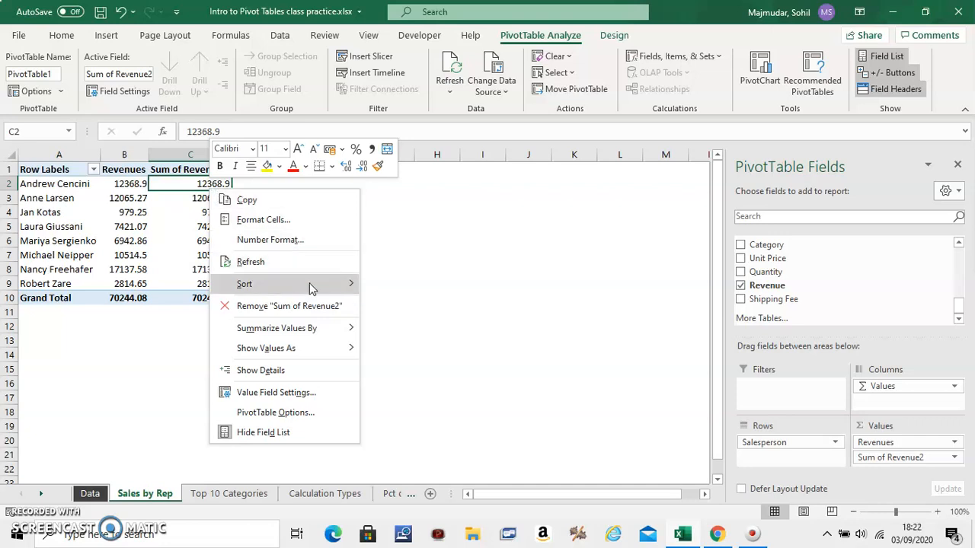
{"action": "left_click", "coordinate": [313, 393]}
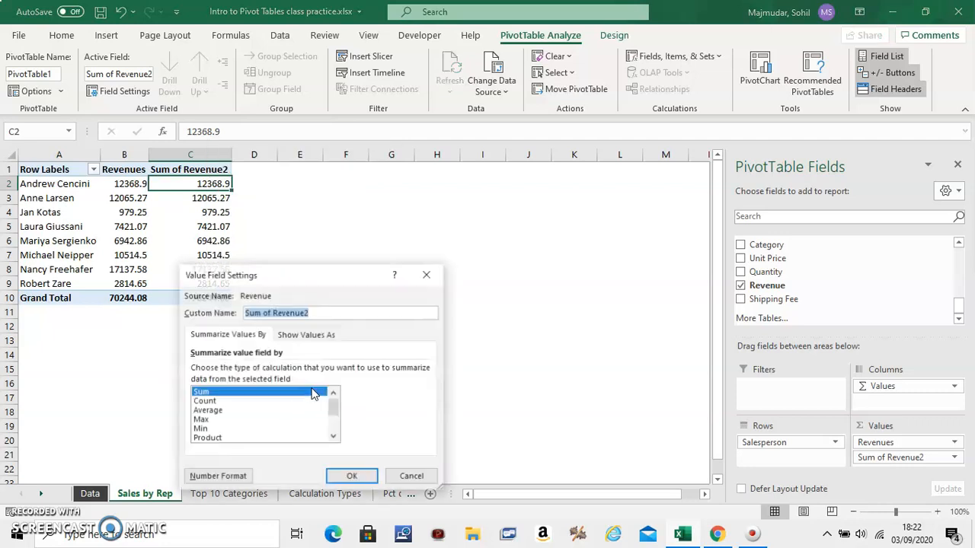
{"action": "left_click_drag", "start_coordinate": [340, 275], "coordinate": [470, 144]}
{"action": "left_click", "coordinate": [359, 273]}
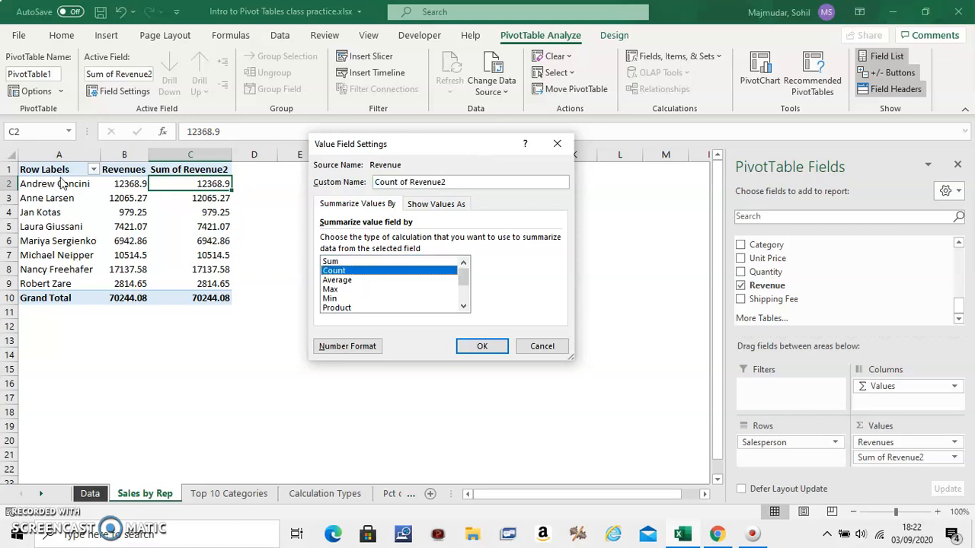
{"action": "left_click", "coordinate": [480, 347]}
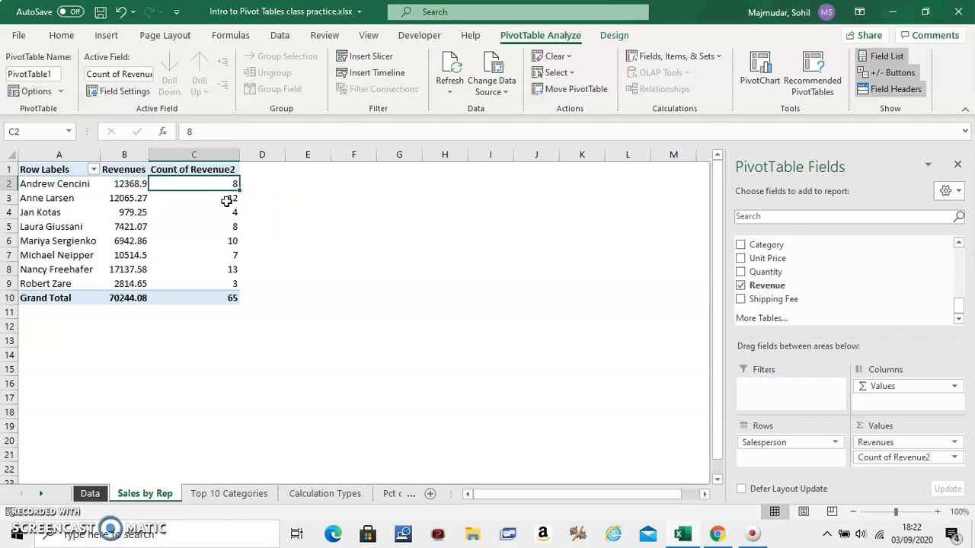
Step: Sort the PivotTable's salespeople by the Revenues column from largest to smallest
{"action": "right_click", "coordinate": [135, 198]}
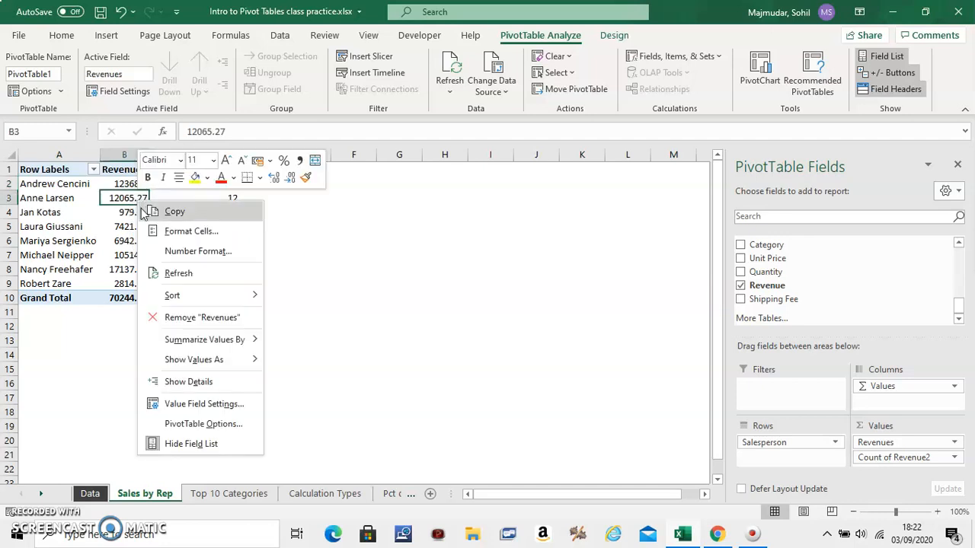
{"action": "mouse_move", "coordinate": [226, 342]}
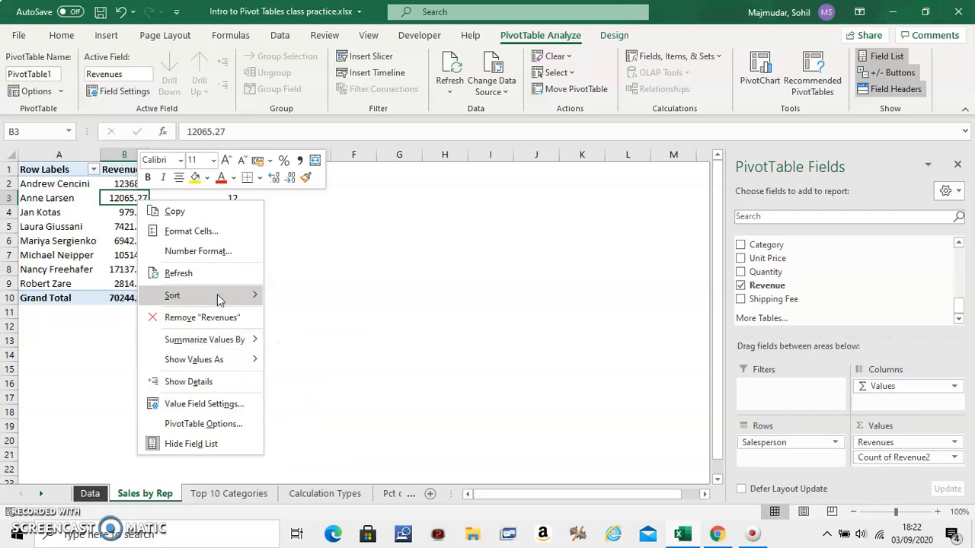
{"action": "mouse_move", "coordinate": [215, 296]}
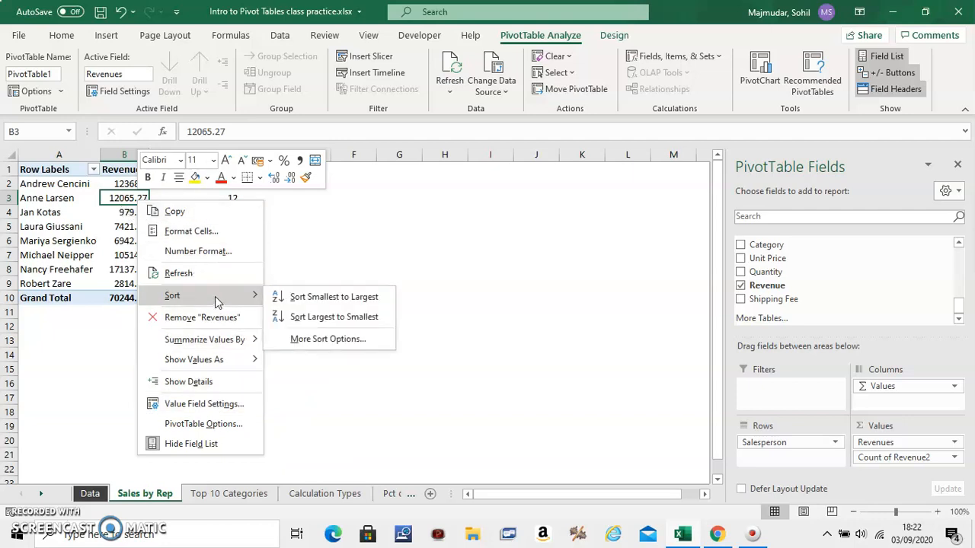
{"action": "left_click", "coordinate": [323, 318]}
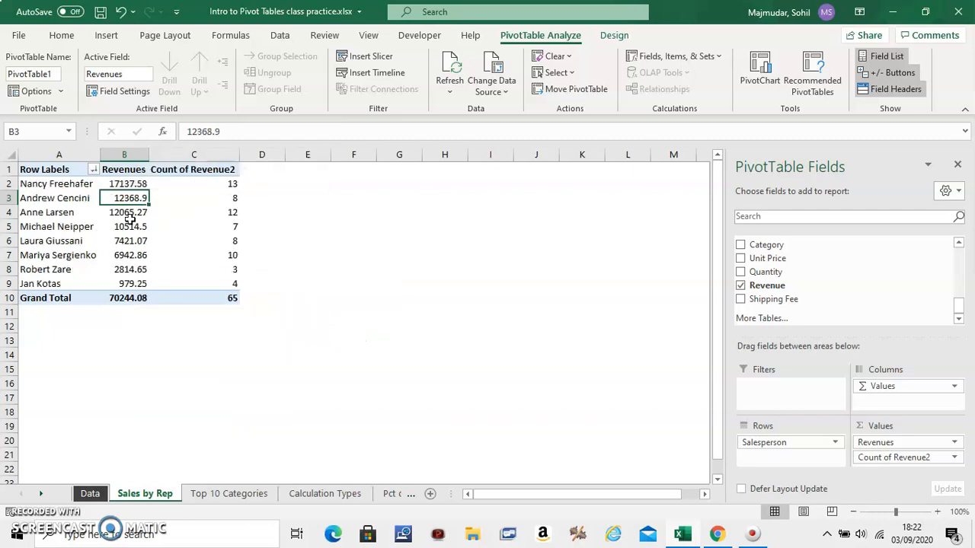
Step: Sort the PivotTable's salespeople by the Count of Revenue2 column from largest to smallest
{"action": "right_click", "coordinate": [210, 196]}
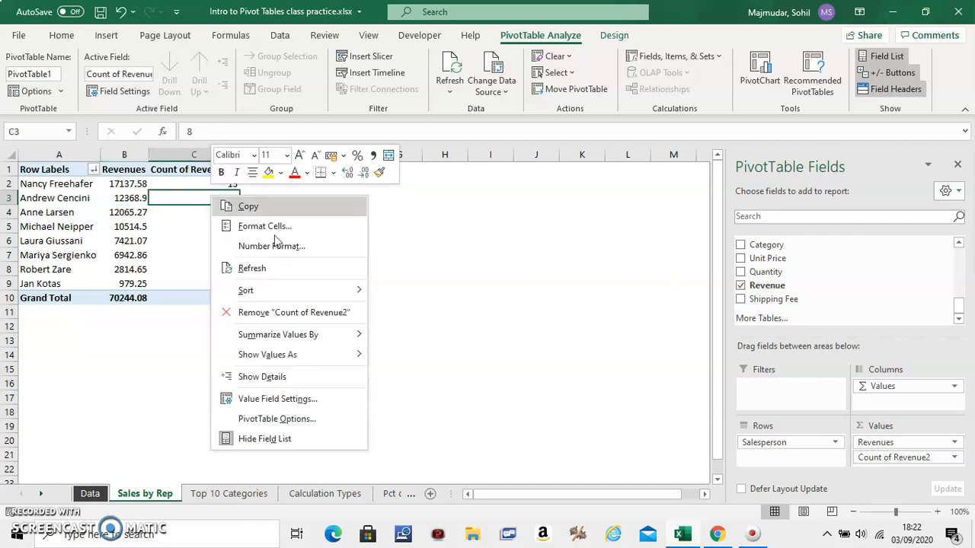
{"action": "mouse_move", "coordinate": [304, 292]}
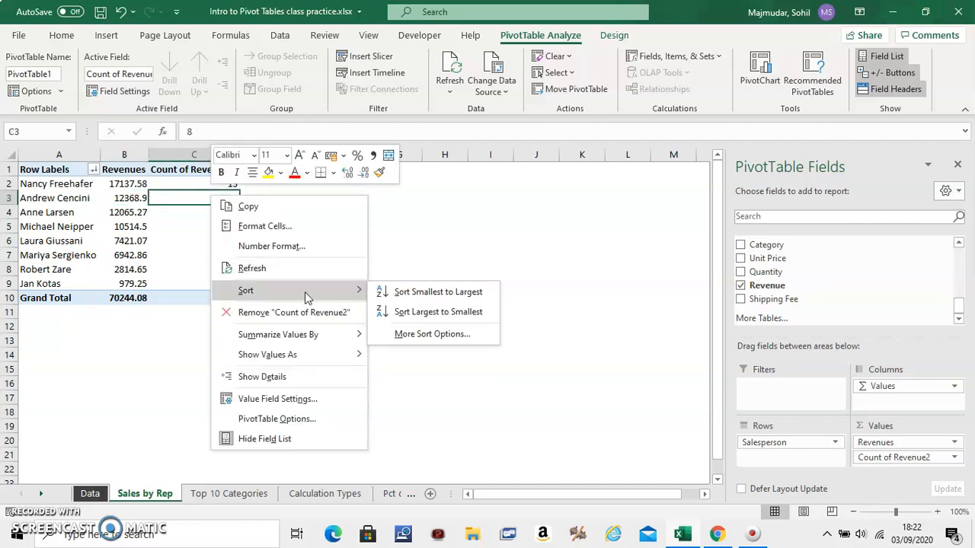
{"action": "left_click", "coordinate": [447, 318]}
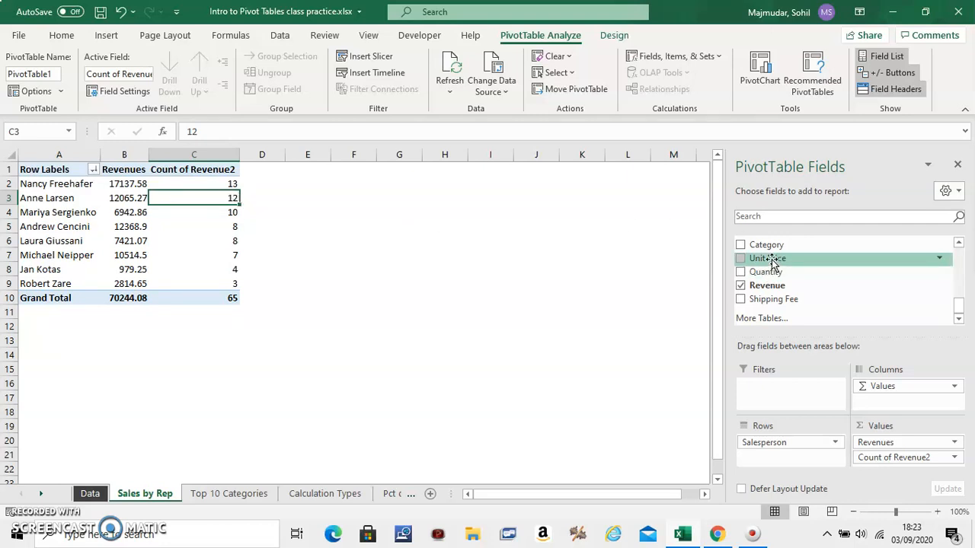
Step: Switch the summary calculation of the Count of Revenue2 value field to Average
{"action": "right_click", "coordinate": [215, 198]}
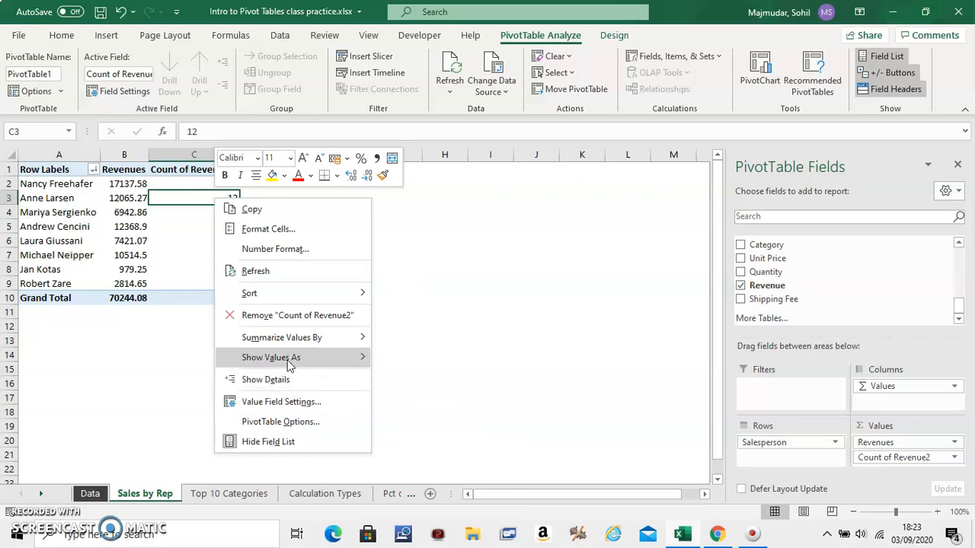
{"action": "mouse_move", "coordinate": [290, 364]}
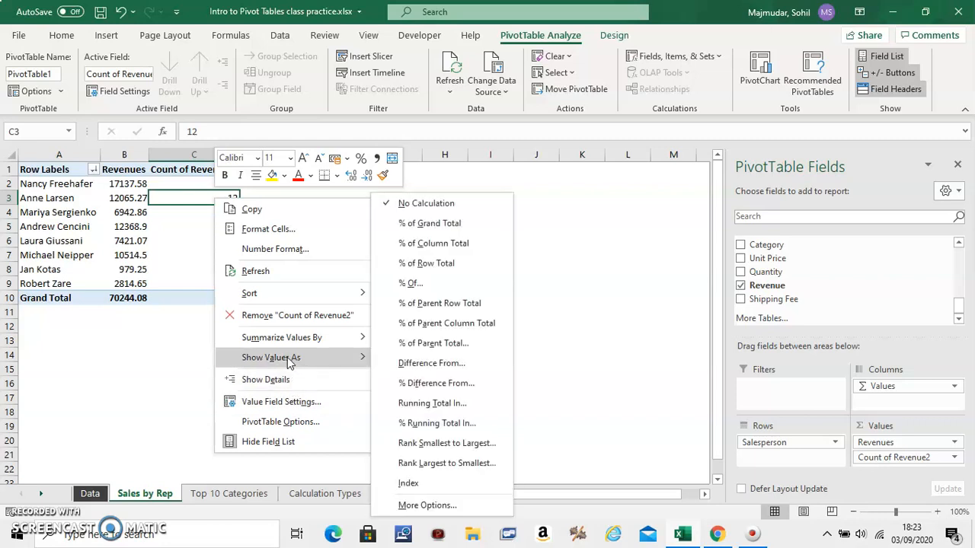
{"action": "left_click", "coordinate": [280, 402]}
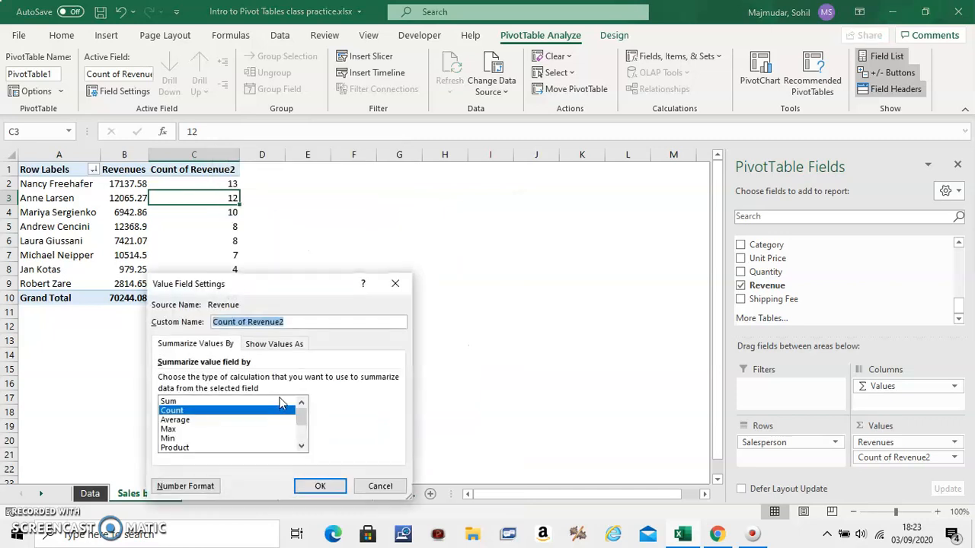
{"action": "left_click", "coordinate": [190, 421]}
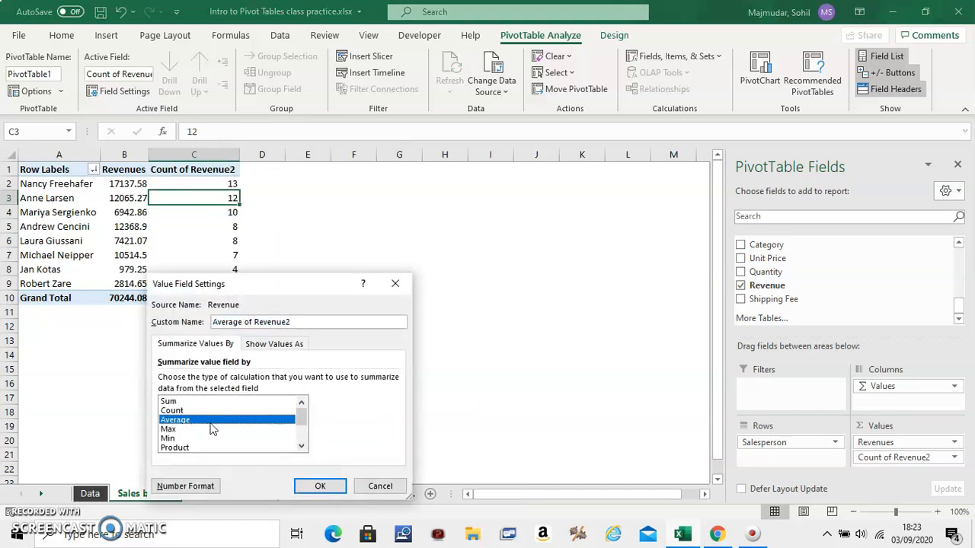
{"action": "left_click", "coordinate": [333, 488]}
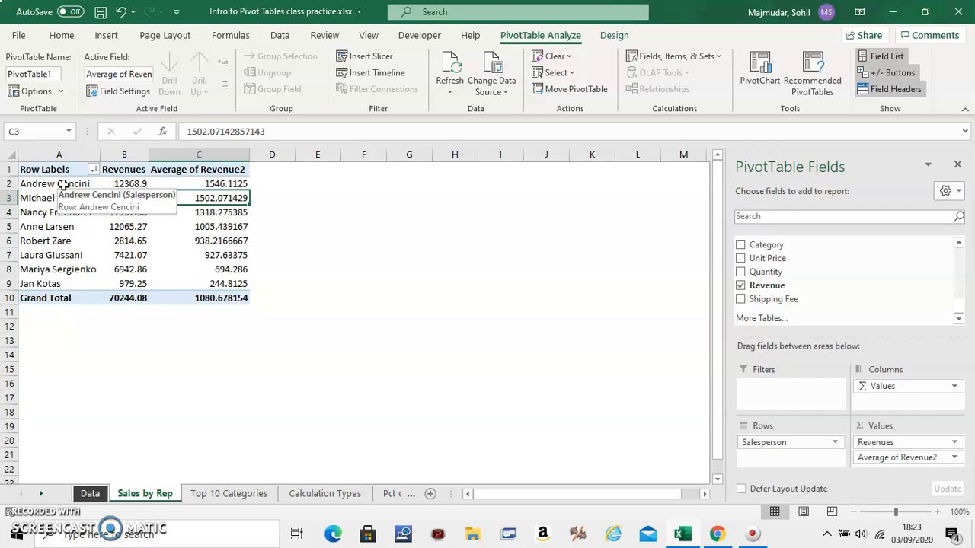
{"action": "right_click", "coordinate": [227, 200]}
{"action": "left_click", "coordinate": [318, 405]}
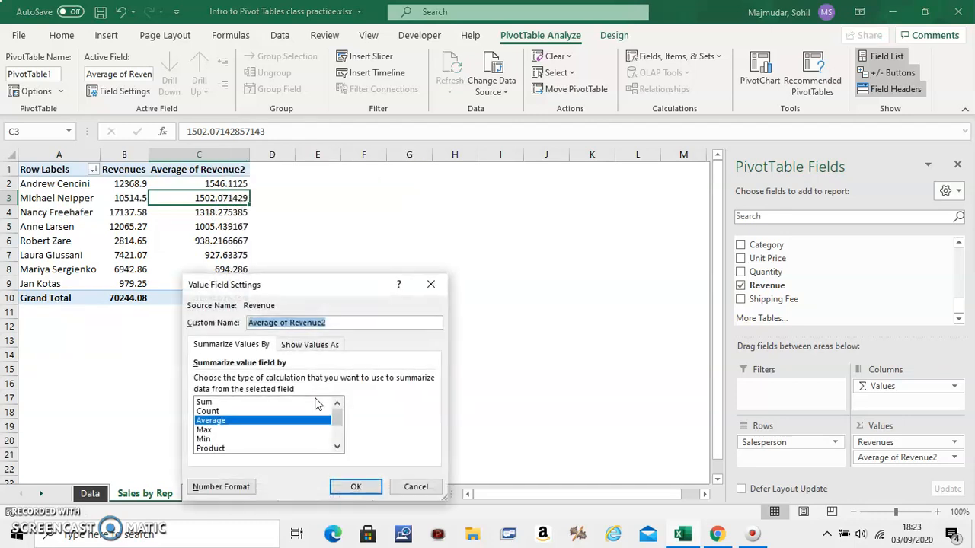
{"action": "left_click", "coordinate": [416, 486]}
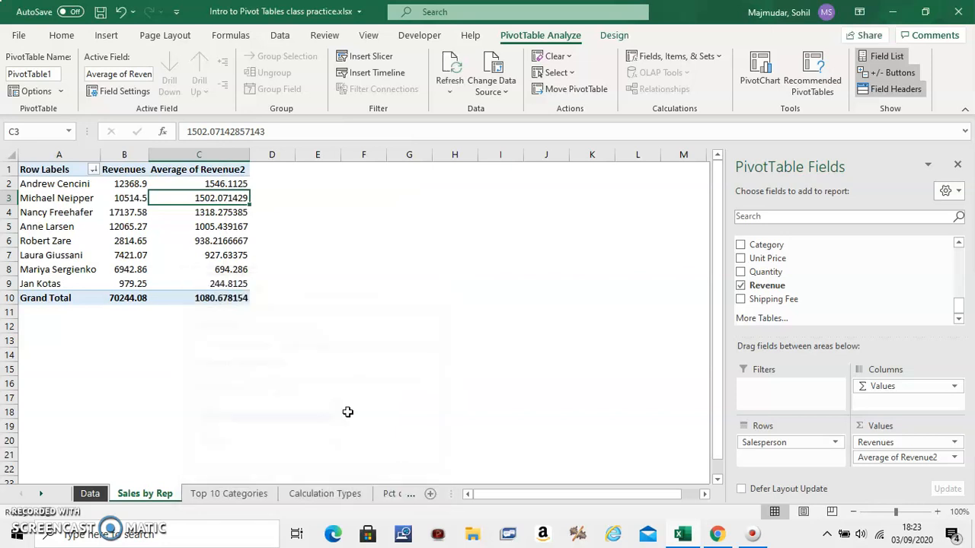
Step: Examine the Show Values As calculation options available for the Average of Revenue2 field, leaving its settings without applying any
{"action": "right_click", "coordinate": [237, 200]}
{"action": "mouse_move", "coordinate": [325, 366]}
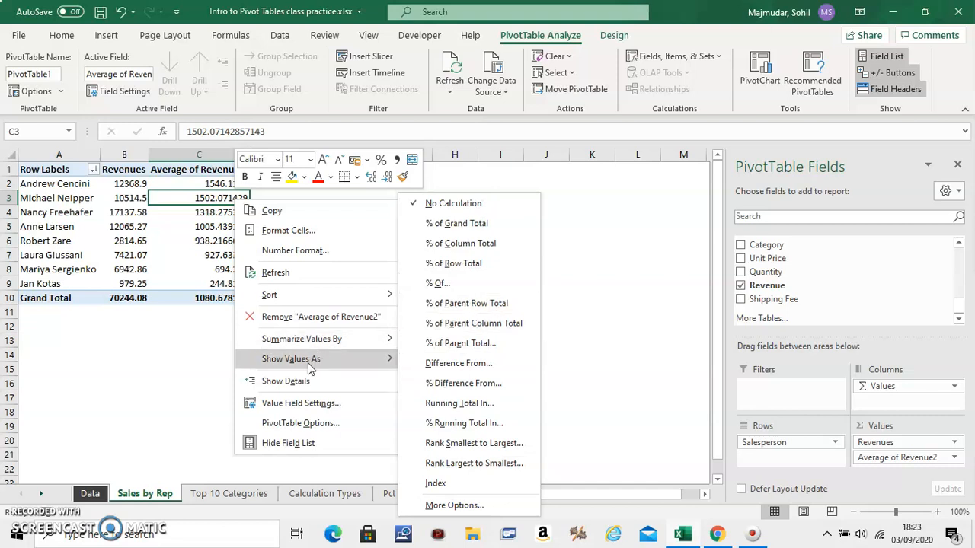
{"action": "left_click", "coordinate": [298, 403]}
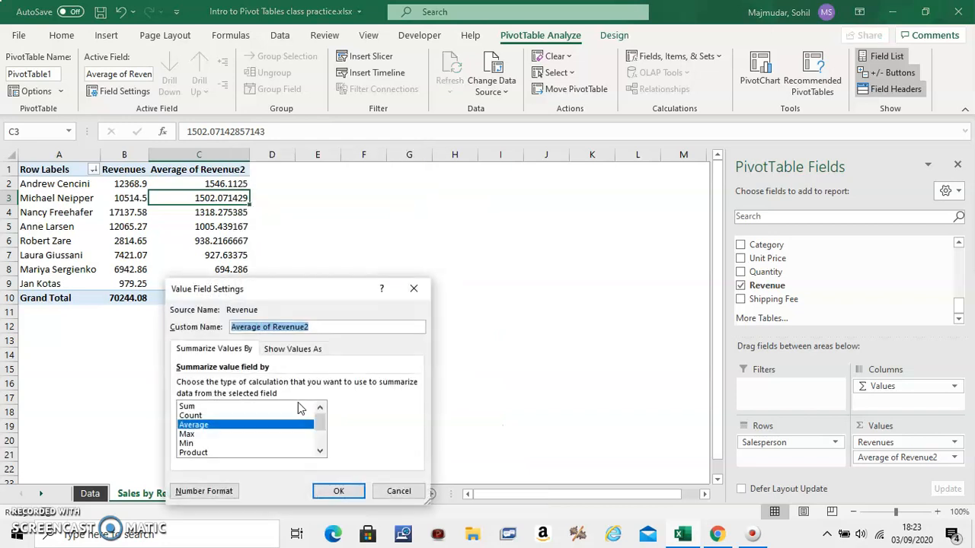
{"action": "left_click", "coordinate": [294, 350]}
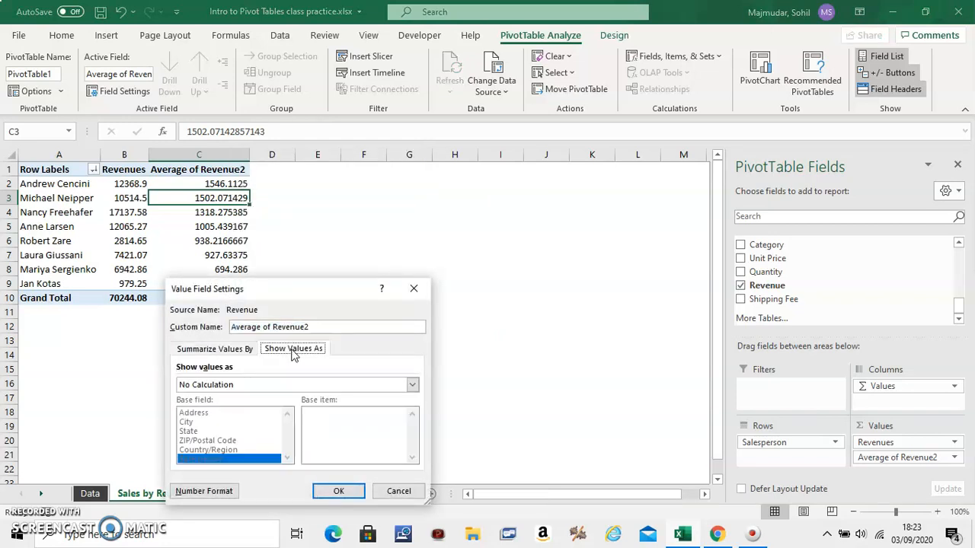
{"action": "left_click", "coordinate": [412, 385]}
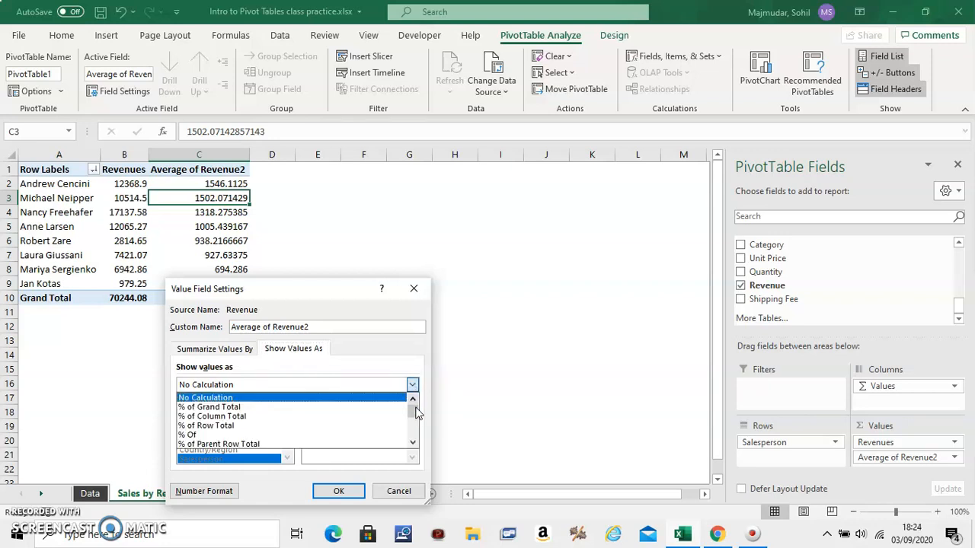
{"action": "scroll", "coordinate": [415, 440], "scroll_direction": "down", "scroll_amount": 3}
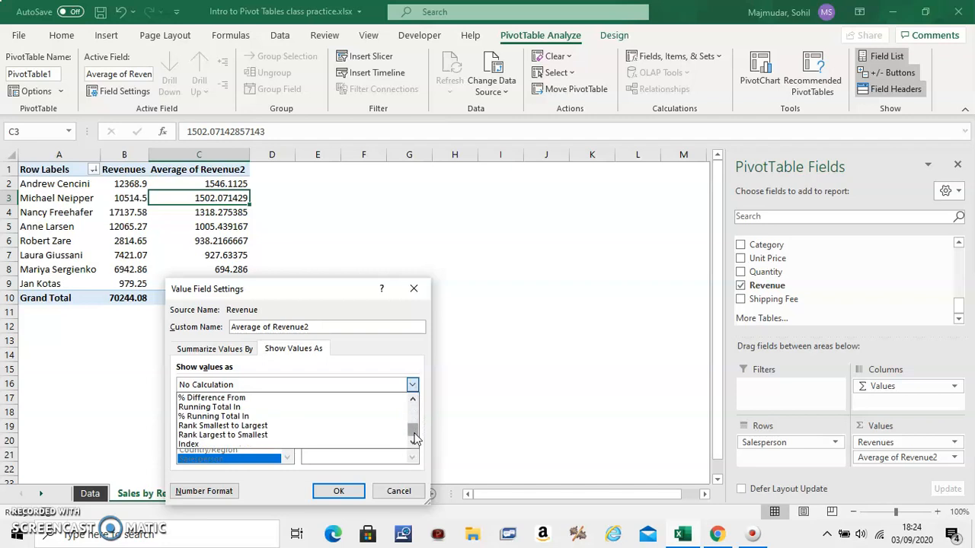
{"action": "left_click", "coordinate": [398, 491]}
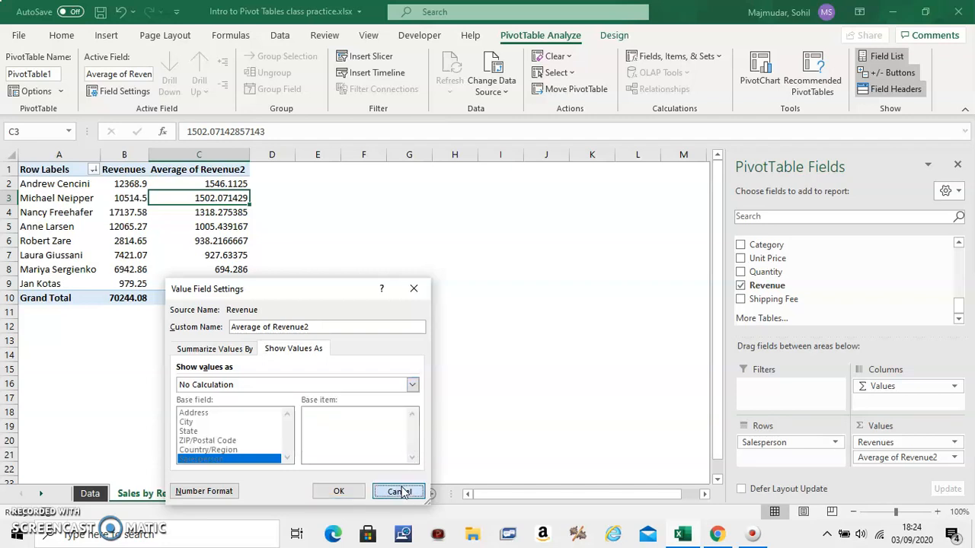
{"action": "left_click", "coordinate": [398, 491]}
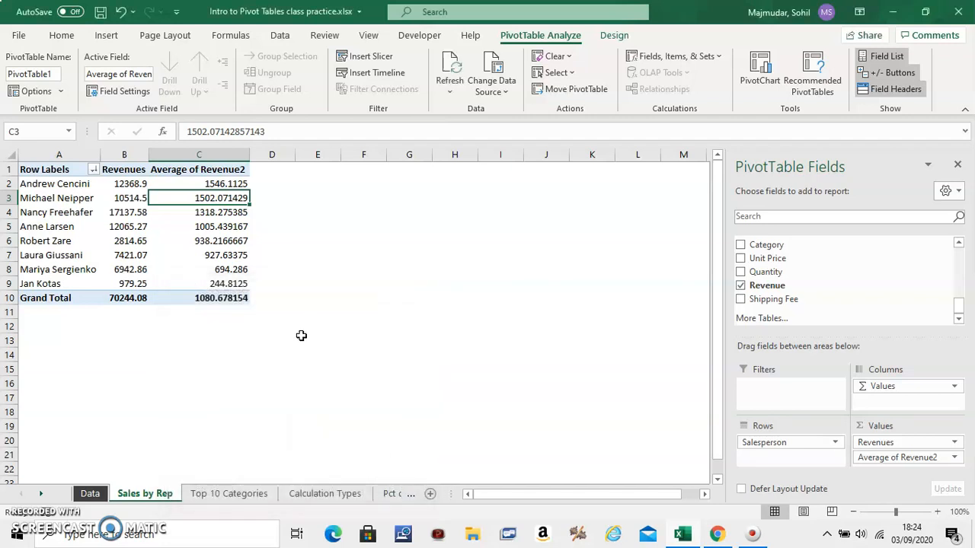